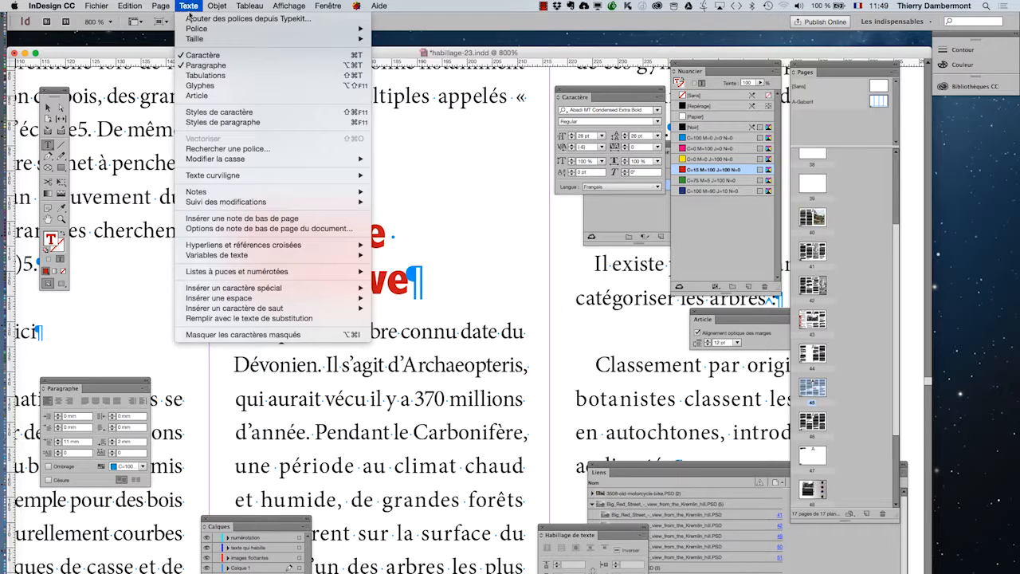
Display the paragraph styles and move their floating window just above the red "Histoire évolutive" heading
click(214, 123)
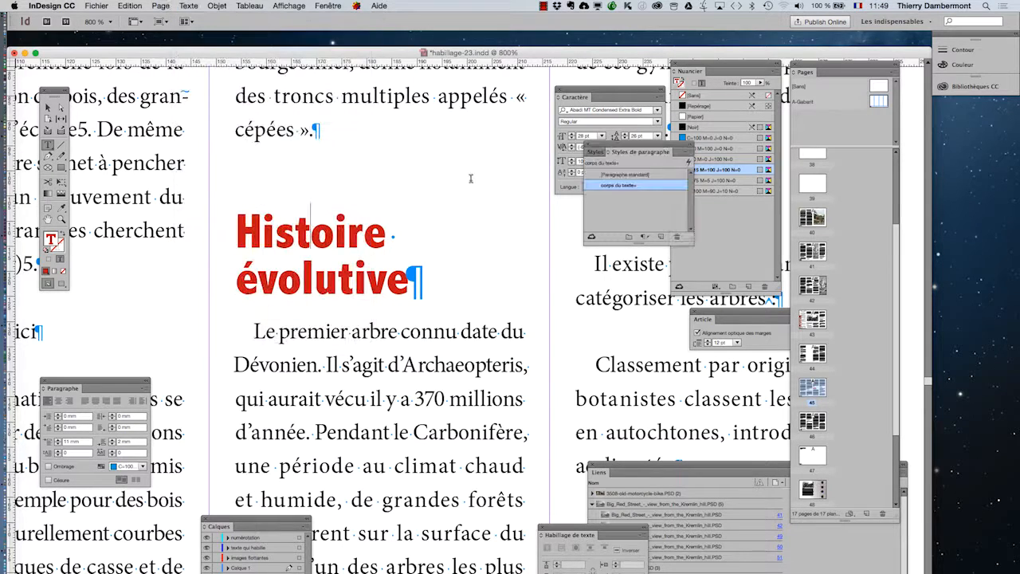
drag(627, 141, 325, 79)
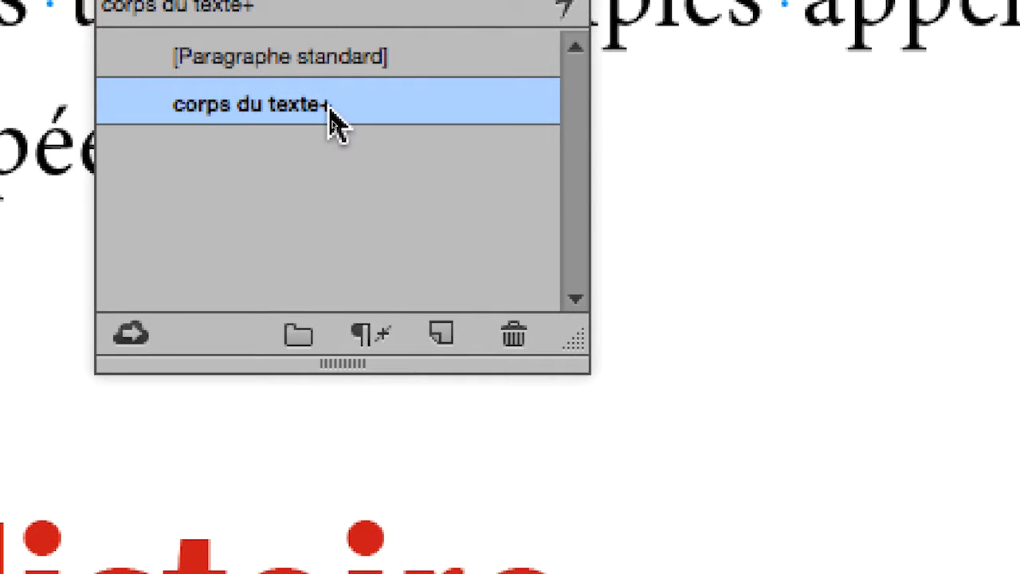
mouse_move(335, 122)
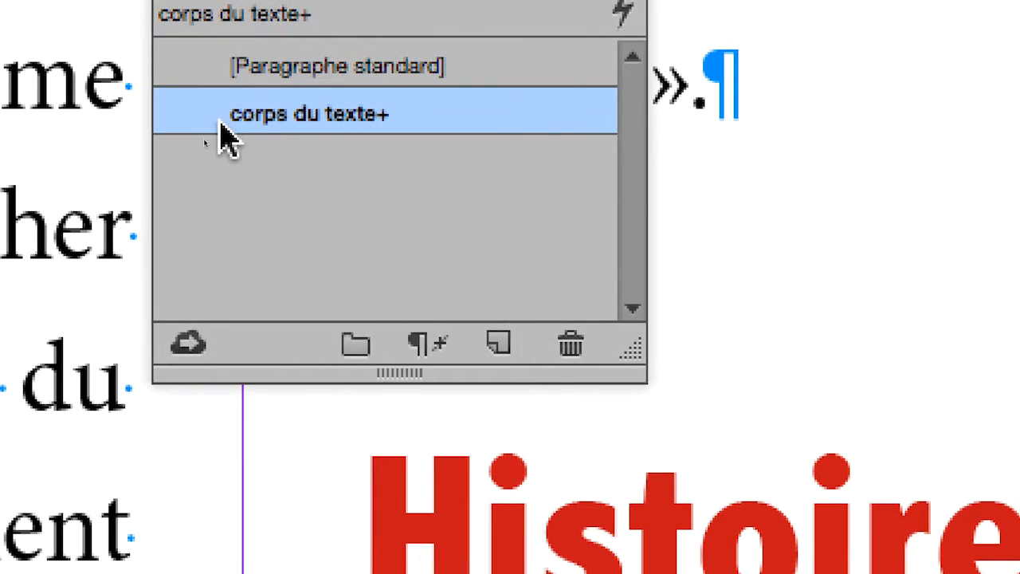
mouse_move(52, 147)
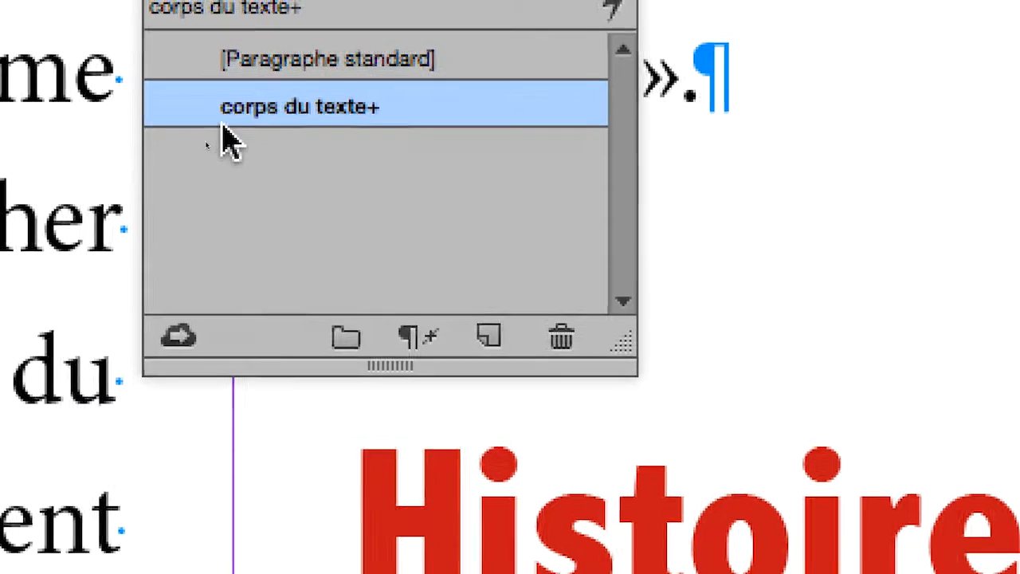
mouse_move(201, 120)
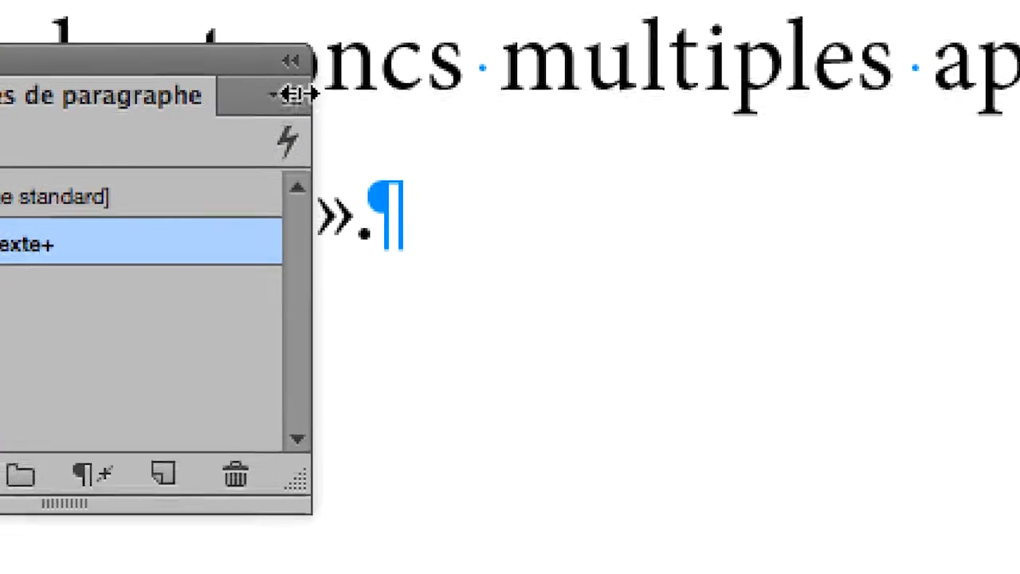
Start a new paragraph style from the "Histoire évolutive" heading and name it "titre de second niveau"
click(299, 104)
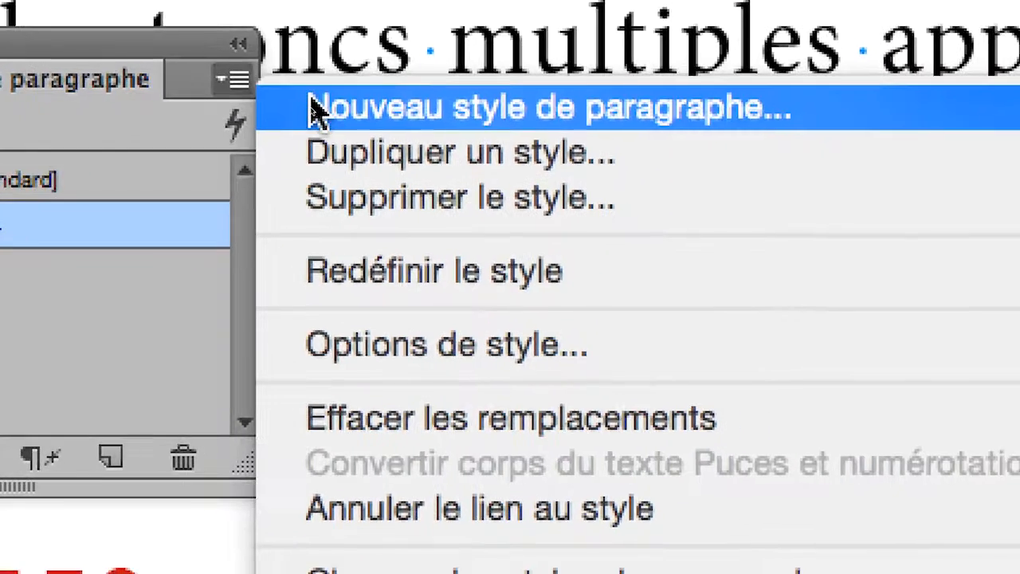
key(Escape)
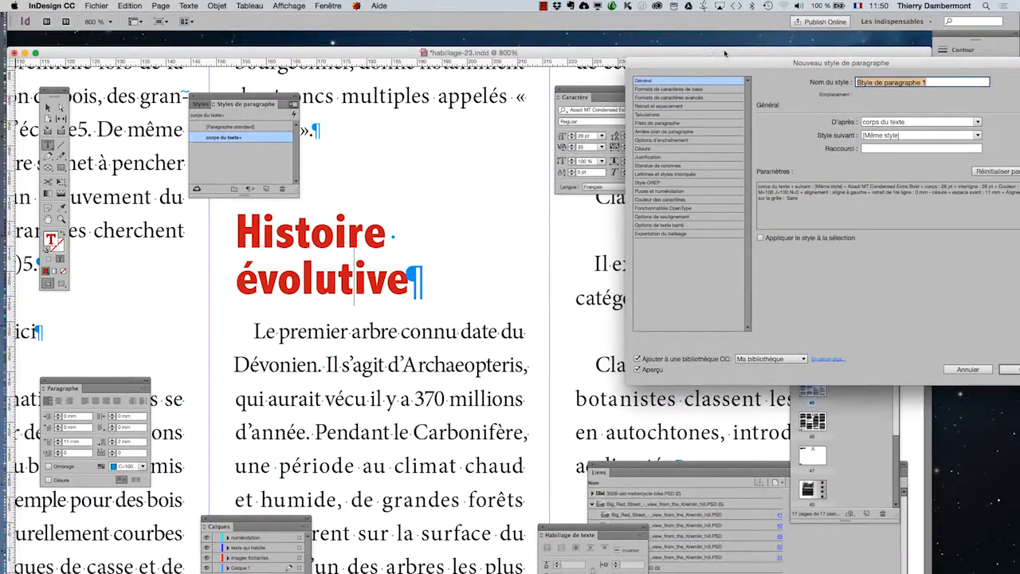
drag(789, 77, 514, 71)
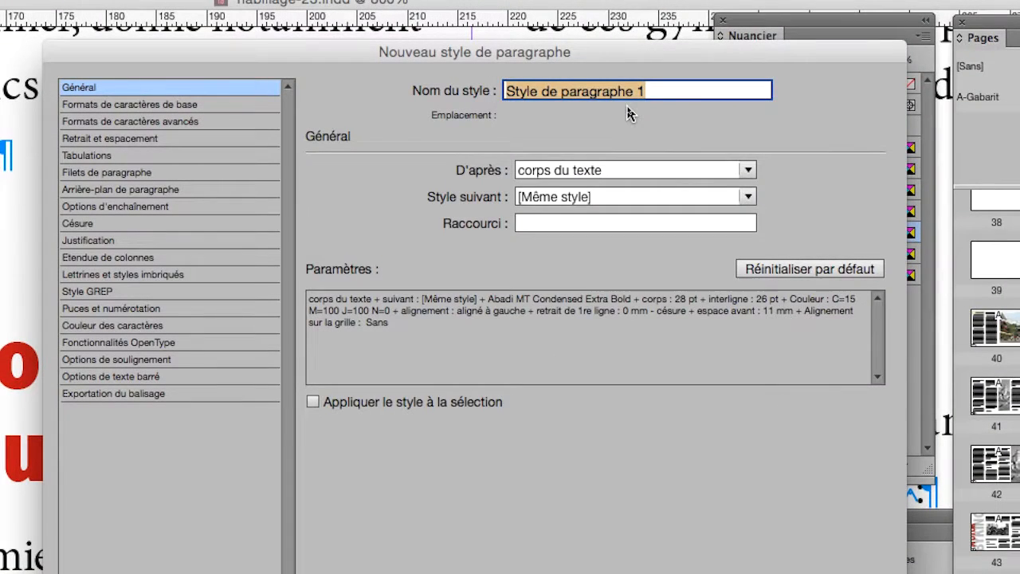
text(titre de second niveau)
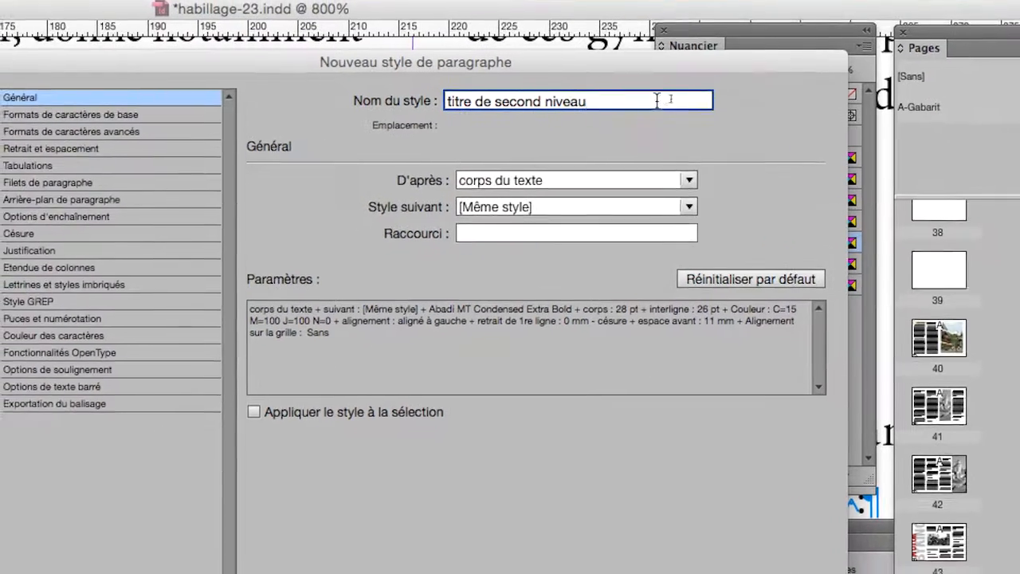
drag(715, 91, 498, 100)
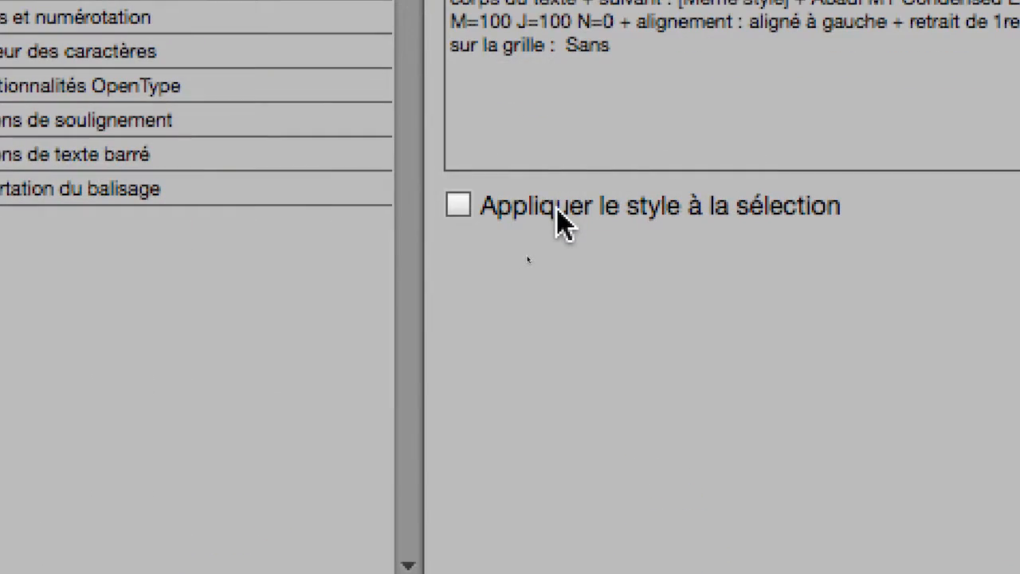
Apply the new style to the selection, base it on [Aucun style], and create it
click(557, 211)
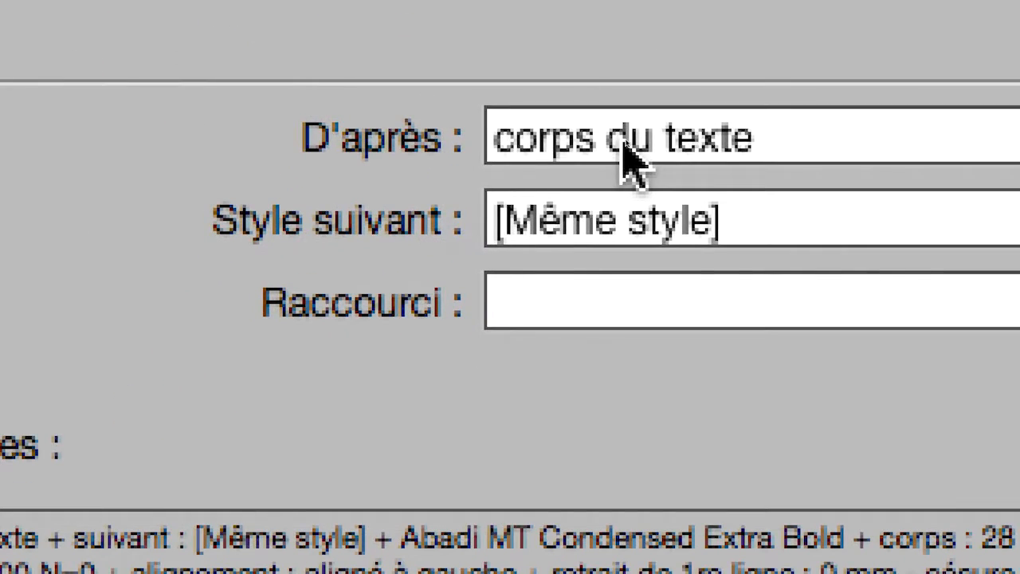
click(530, 350)
click(655, 200)
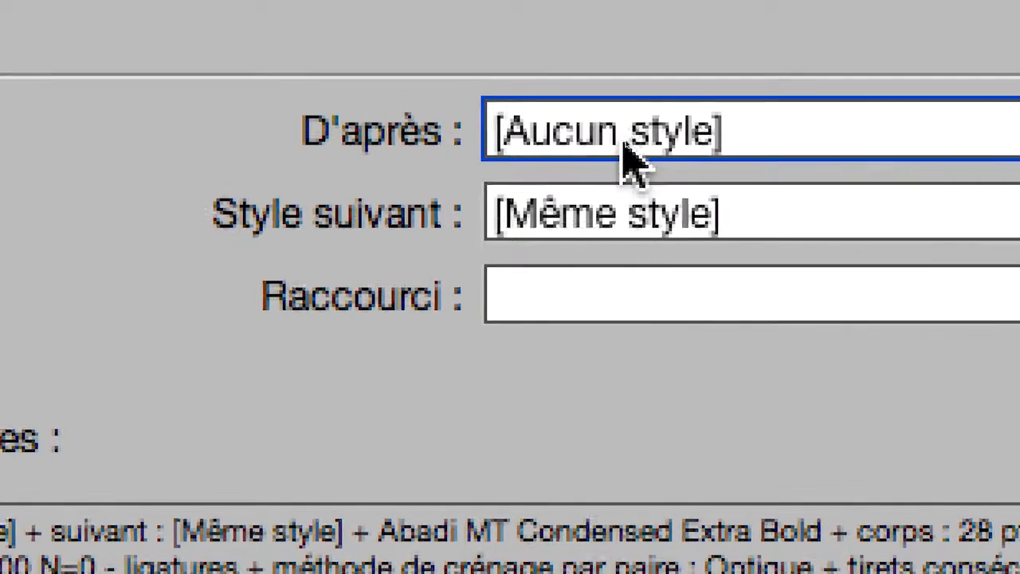
click(630, 154)
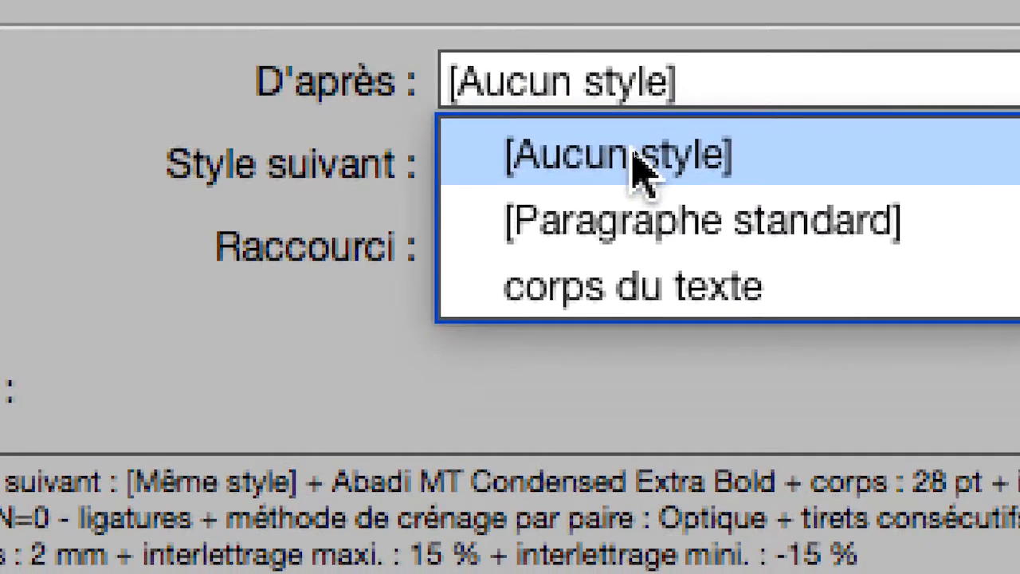
click(650, 199)
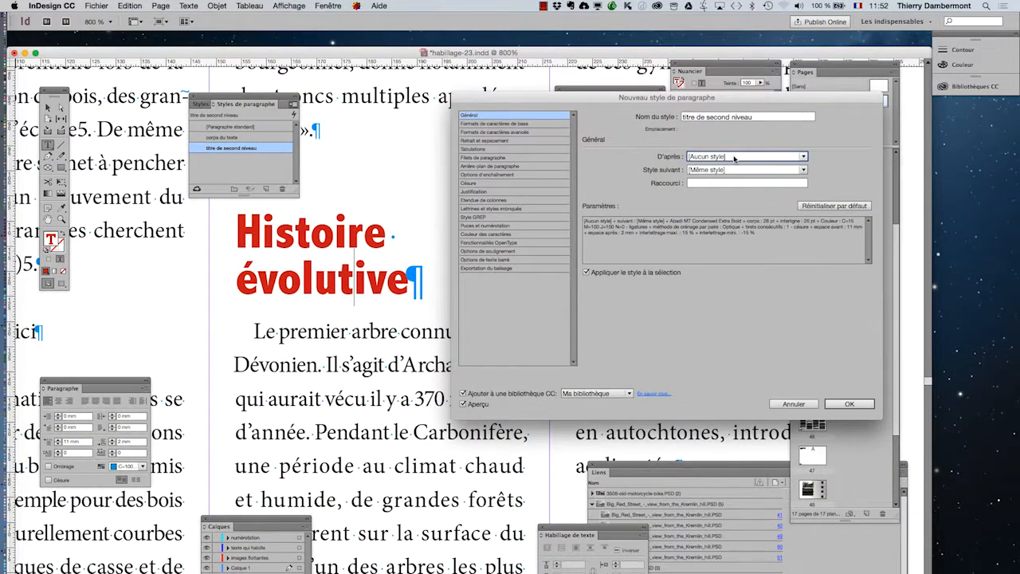
click(850, 404)
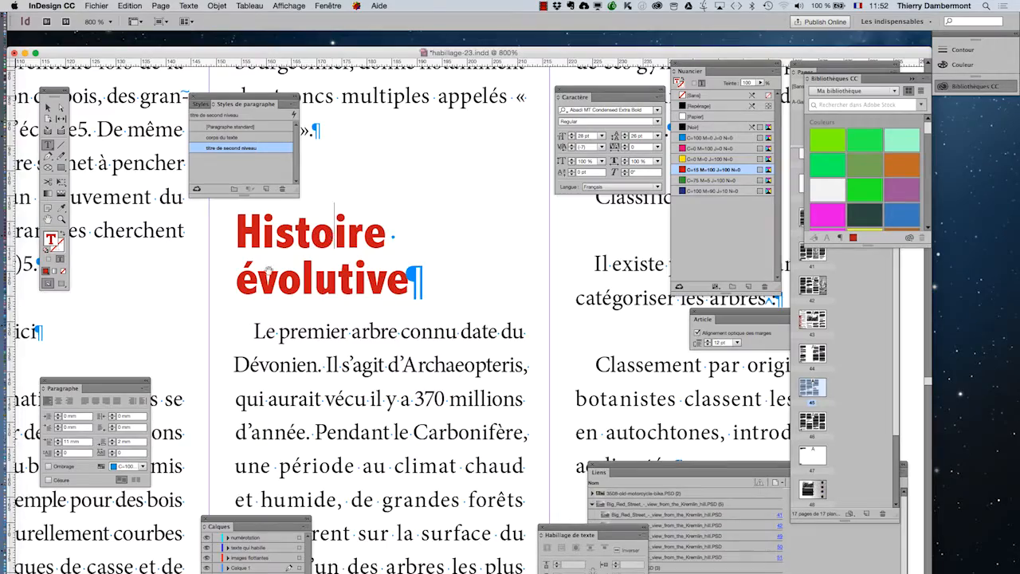
Apply the "titre de second niveau" paragraph style to the "Le titre est ici" line
drag(268, 271, 564, 261)
scroll(263, 325, left, 1)
click(276, 306)
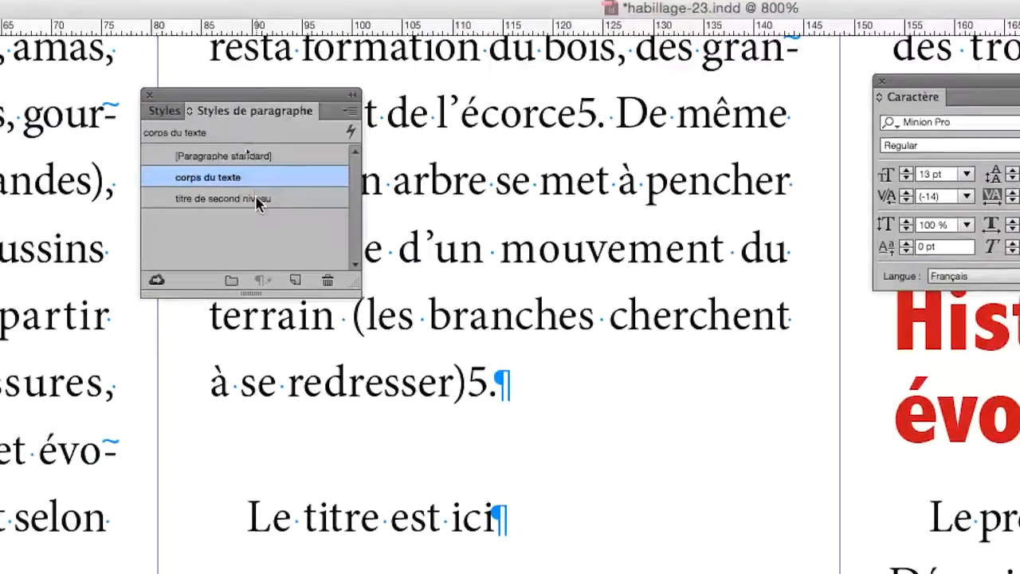
click(254, 186)
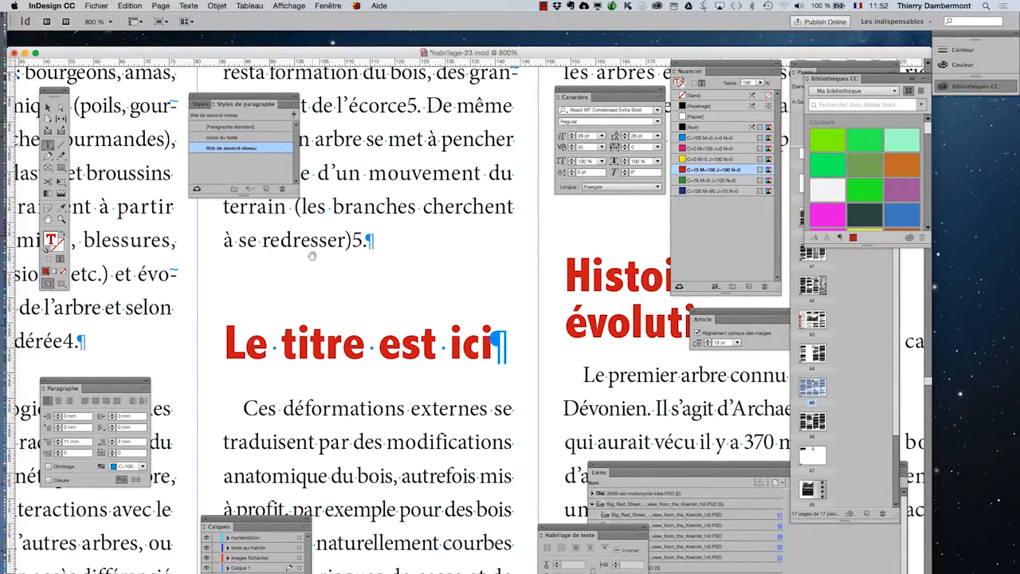
Apply the "titre de second niveau" paragraph style to the "Classification" line on page 45
scroll(331, 283, down, 2)
scroll(476, 326, right, 3)
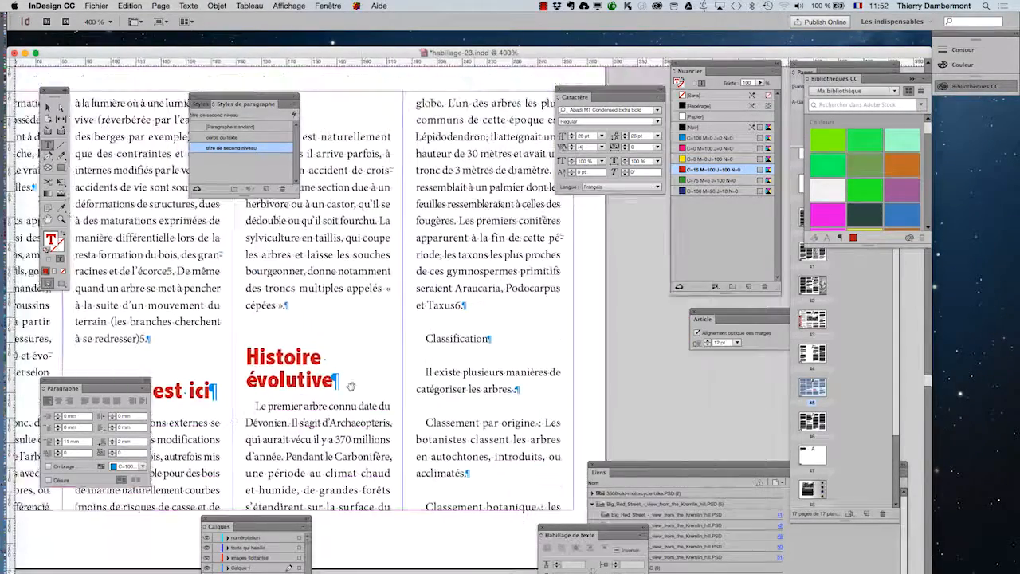
scroll(375, 285, right, 3)
scroll(376, 277, up, 2)
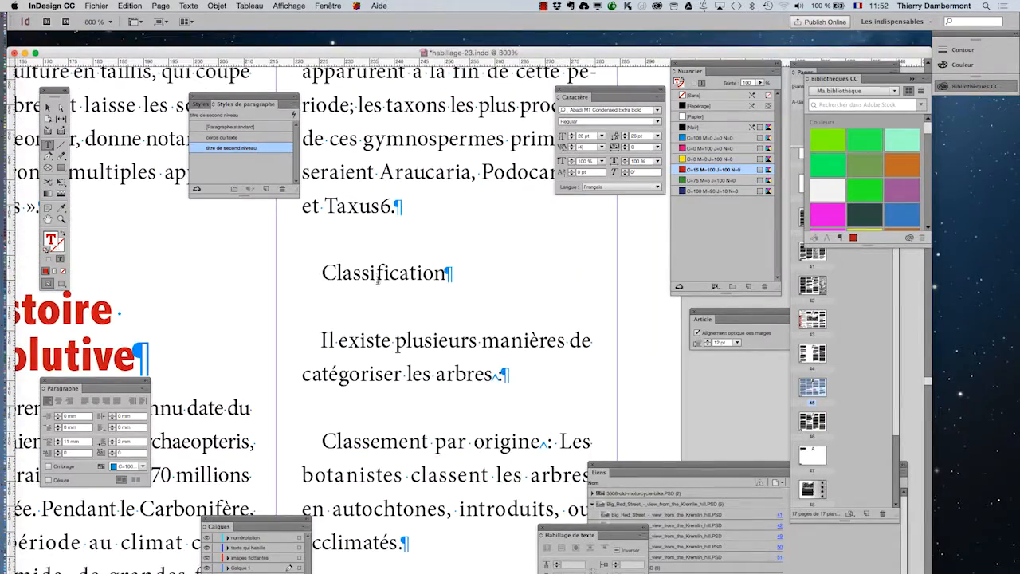
click(244, 149)
Apply the "titre de second niveau" paragraph style to the "Morphologie" line on page 44
scroll(375, 371, down, 2)
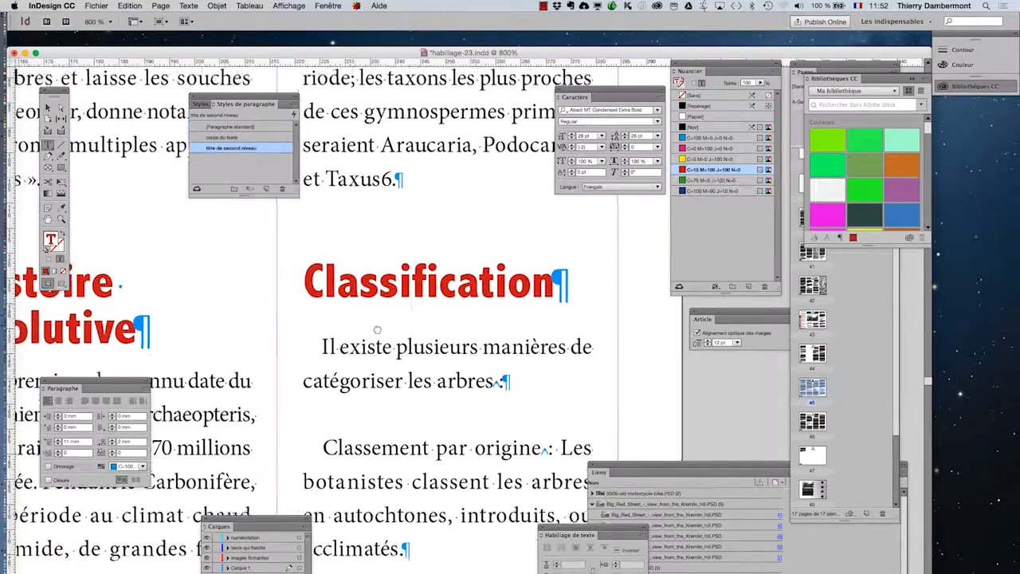
scroll(289, 369, down, 2)
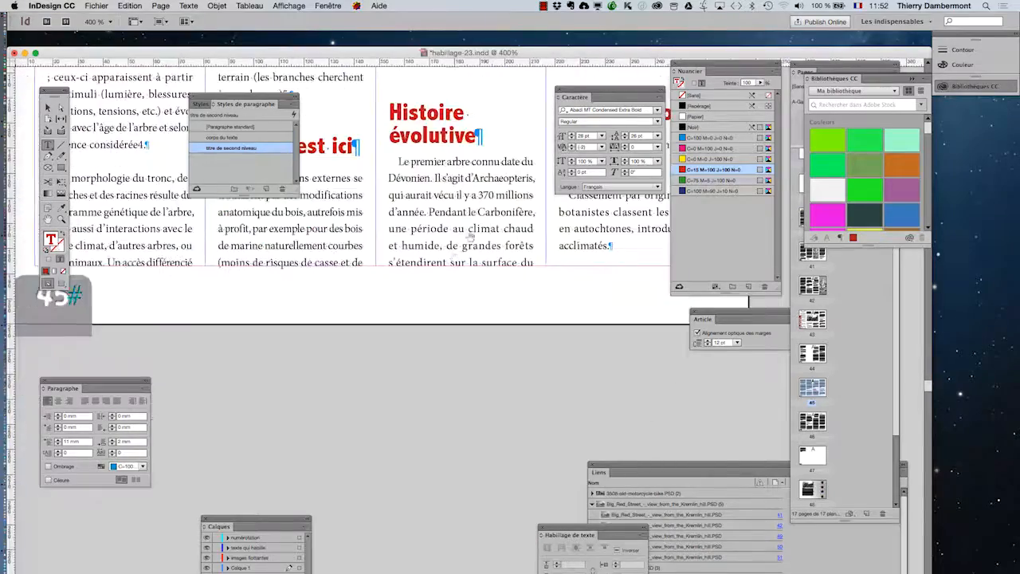
drag(288, 285, 439, 284)
scroll(428, 254, up, 10)
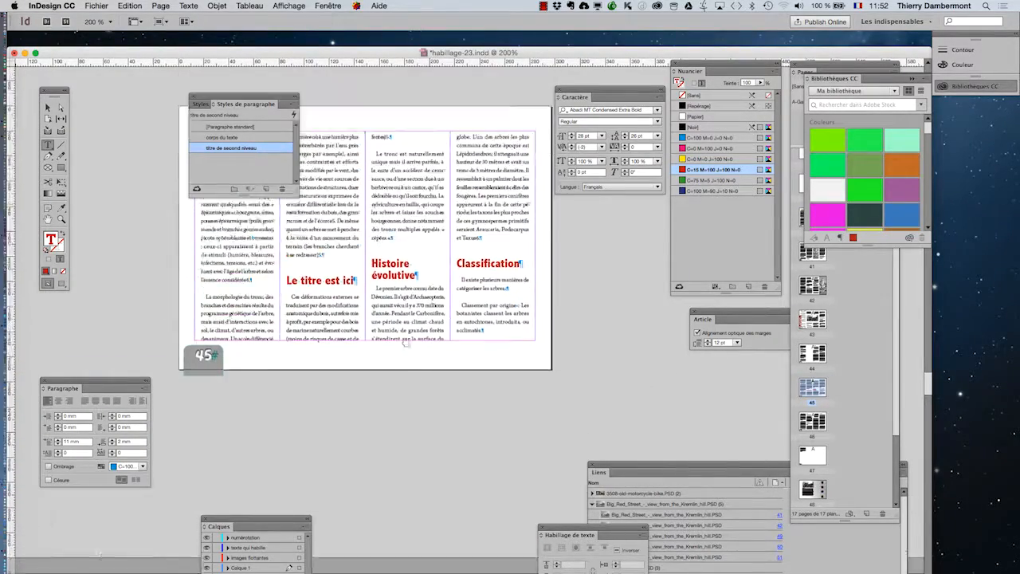
scroll(434, 374, up, 2)
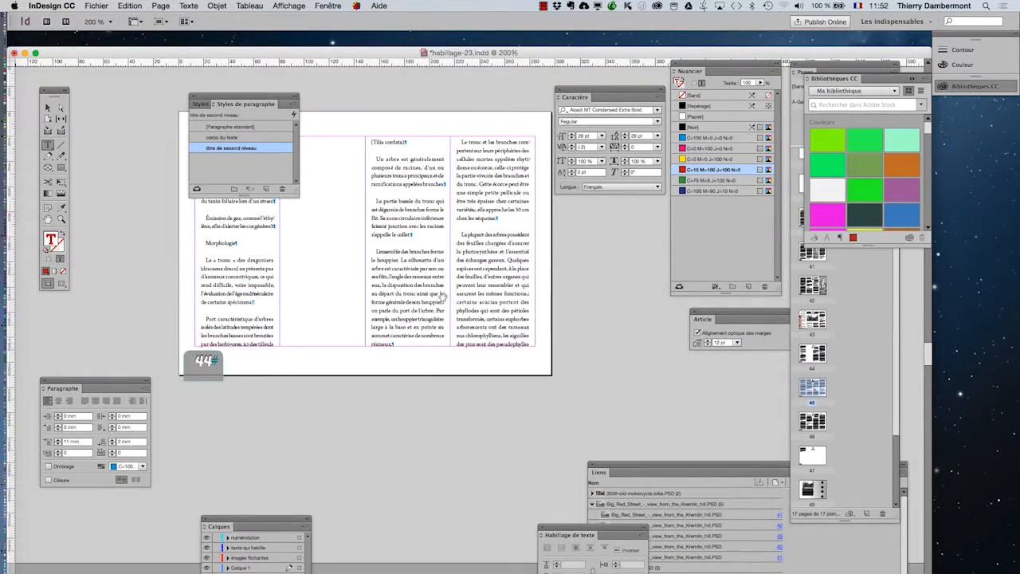
scroll(430, 251, up, 1)
scroll(397, 277, up, 1)
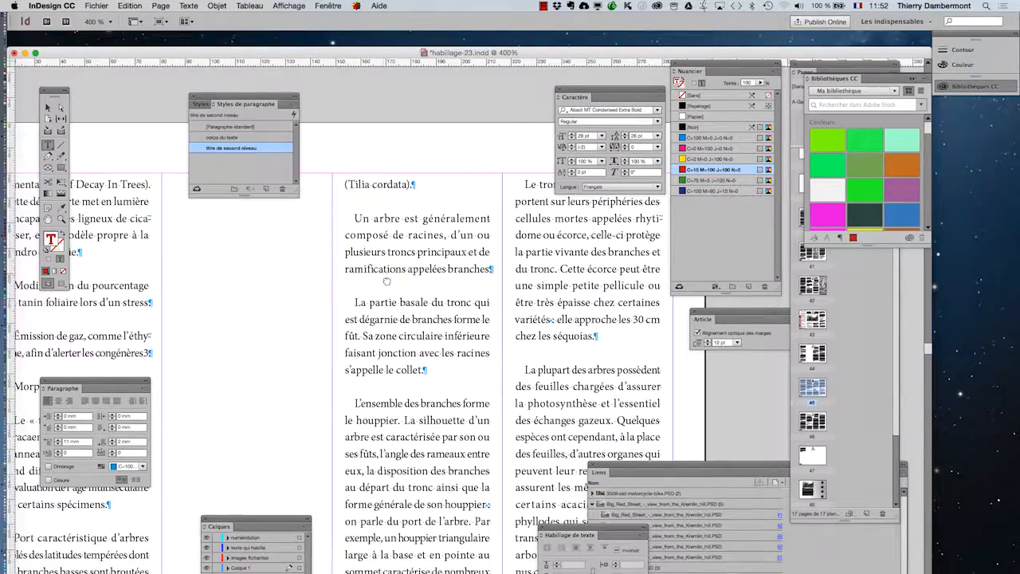
drag(386, 280, 554, 239)
click(221, 344)
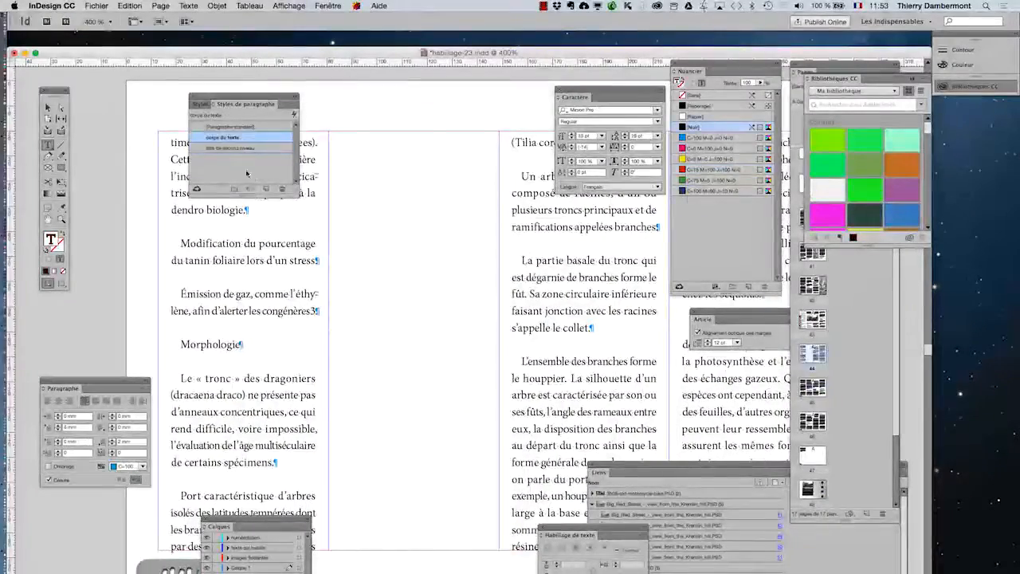
click(235, 148)
Apply the "titre de second niveau" paragraph style to the "Maladies" line below the motorcycle photo on page 43
scroll(517, 415, up, 3)
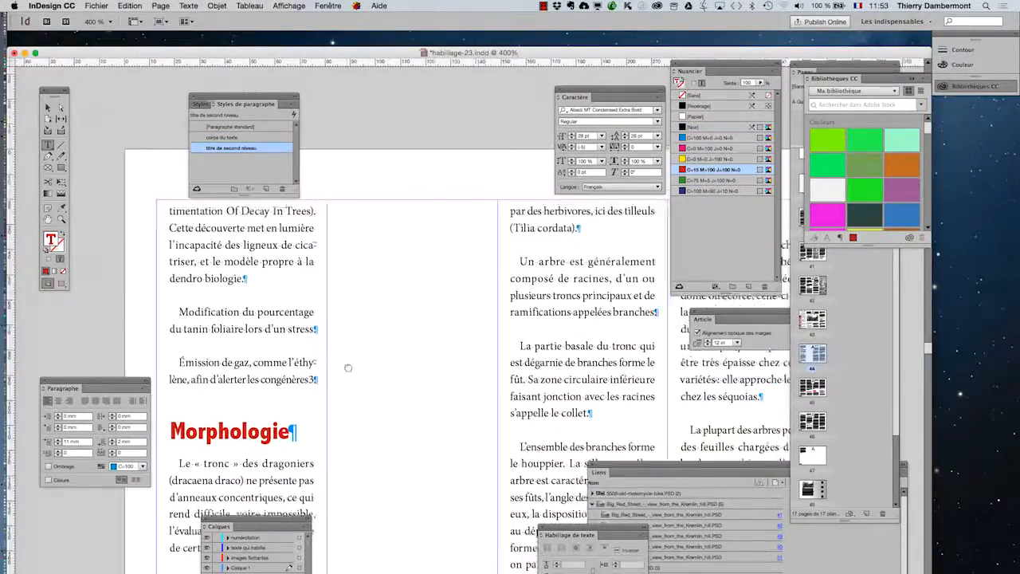
scroll(517, 414, right, 5)
scroll(517, 414, down, 2)
scroll(517, 414, right, 5)
scroll(449, 404, up, 3)
scroll(448, 405, left, 6)
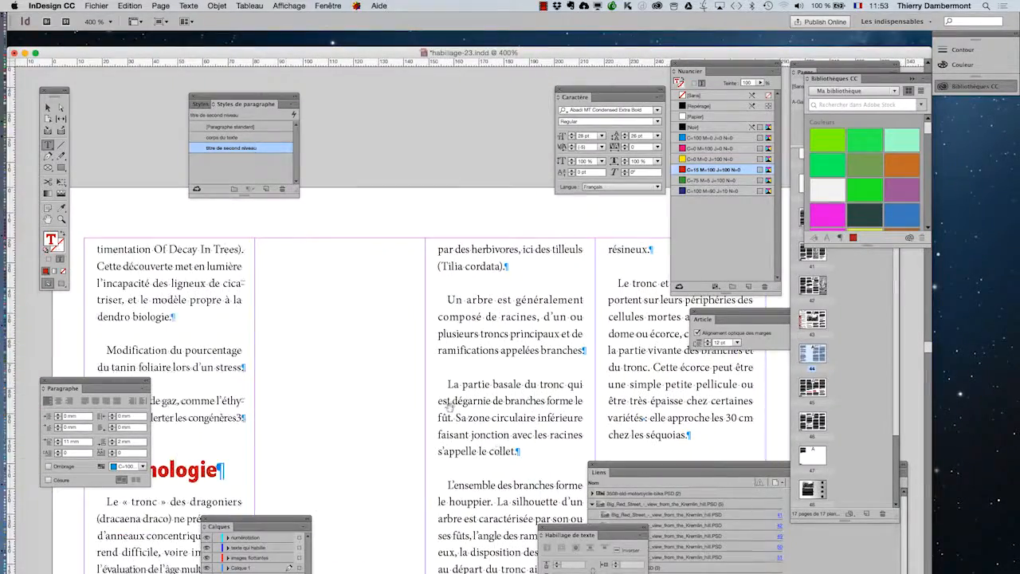
scroll(448, 405, down, 1)
scroll(442, 372, up, 10)
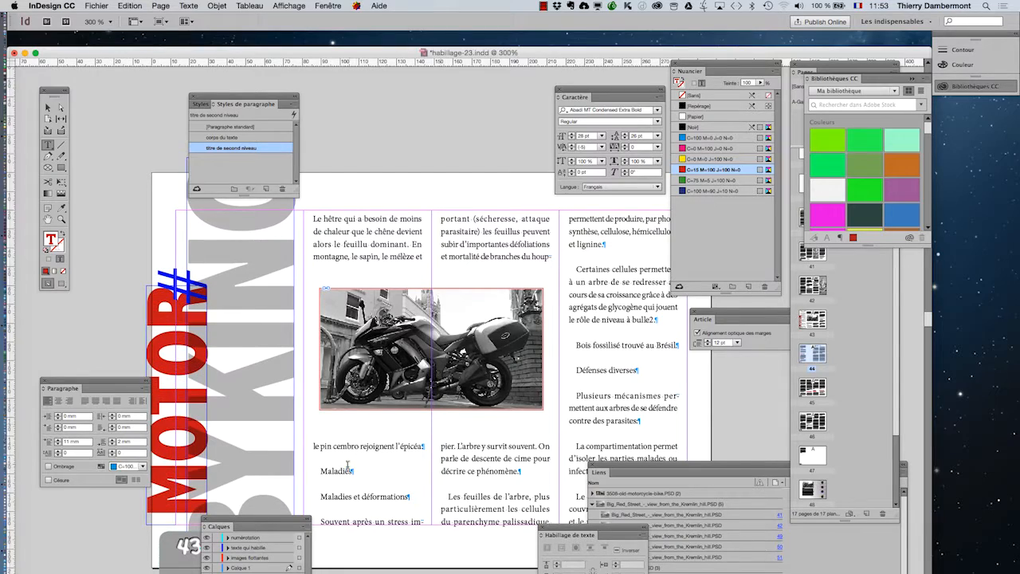
click(347, 471)
click(258, 149)
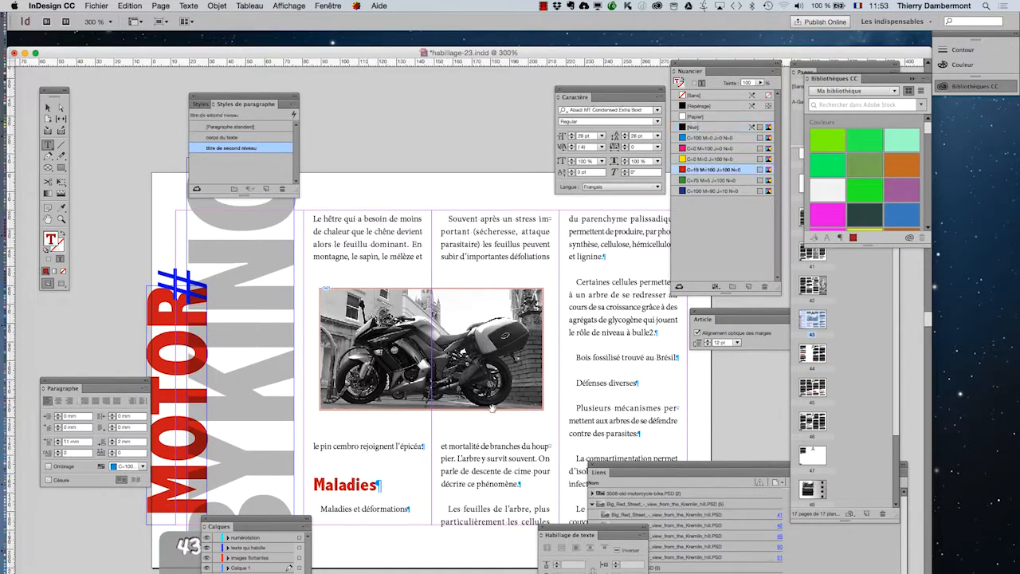
Apply the "titre de second niveau" paragraph style to the "Défenses diverses" line on page 43
drag(553, 478, 491, 371)
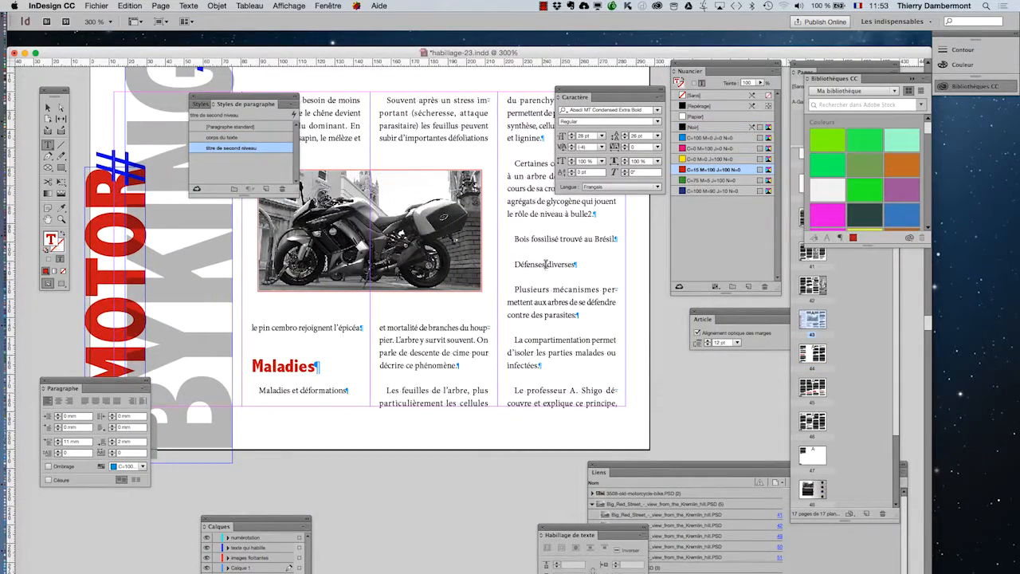